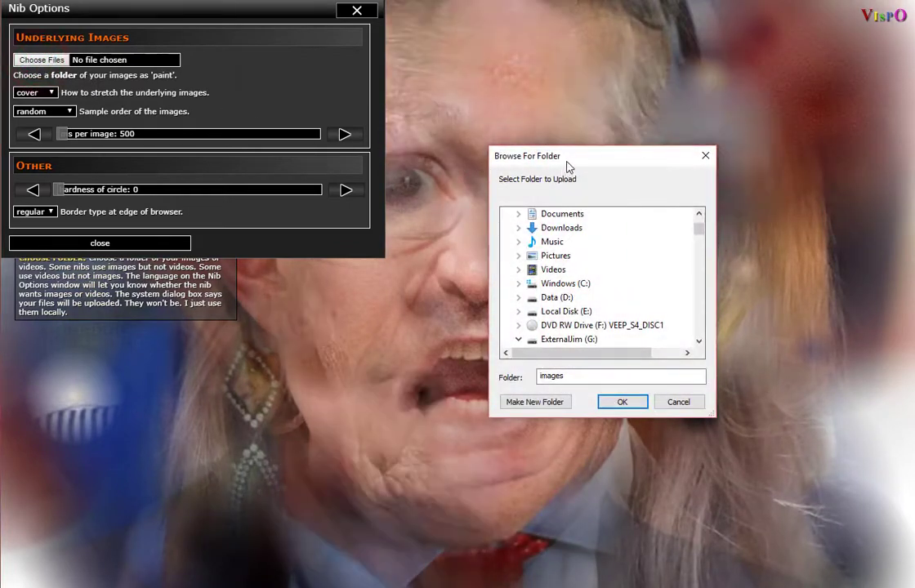
Choose the images folder inside kandinsky2 as the source of the nib's underlying images
{"action": "left_click_drag", "start_coordinate": [569, 166], "coordinate": [361, 100]}
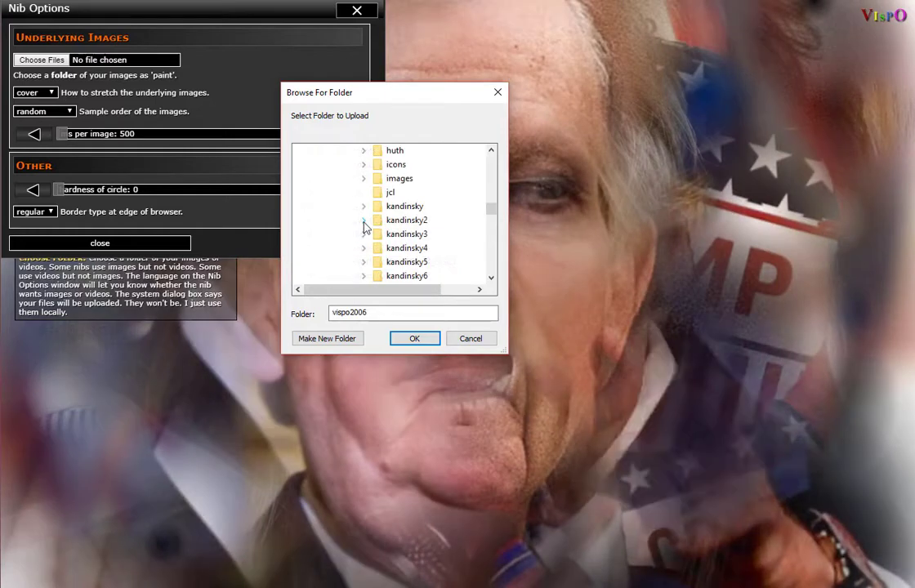
{"action": "left_click", "coordinate": [363, 220]}
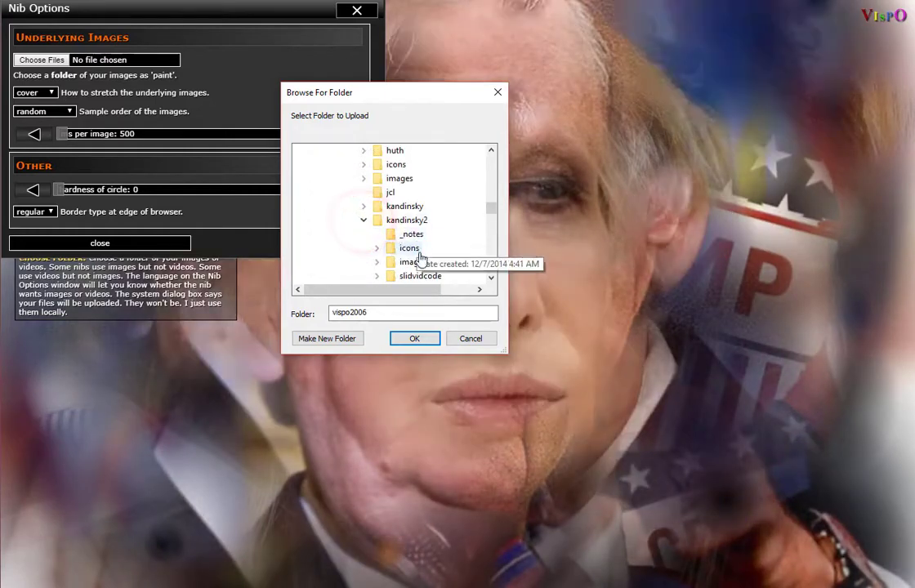
{"action": "left_click", "coordinate": [400, 266]}
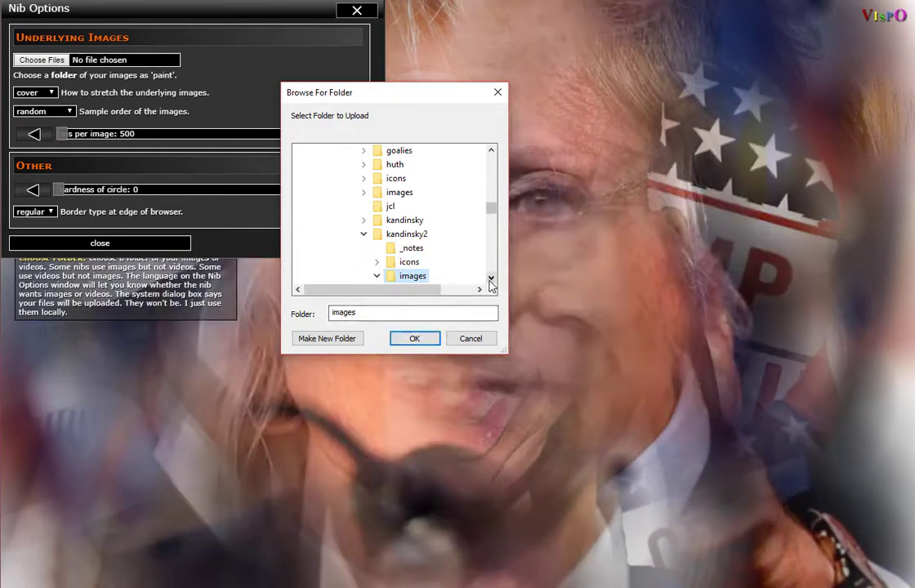
{"action": "left_click", "coordinate": [491, 278]}
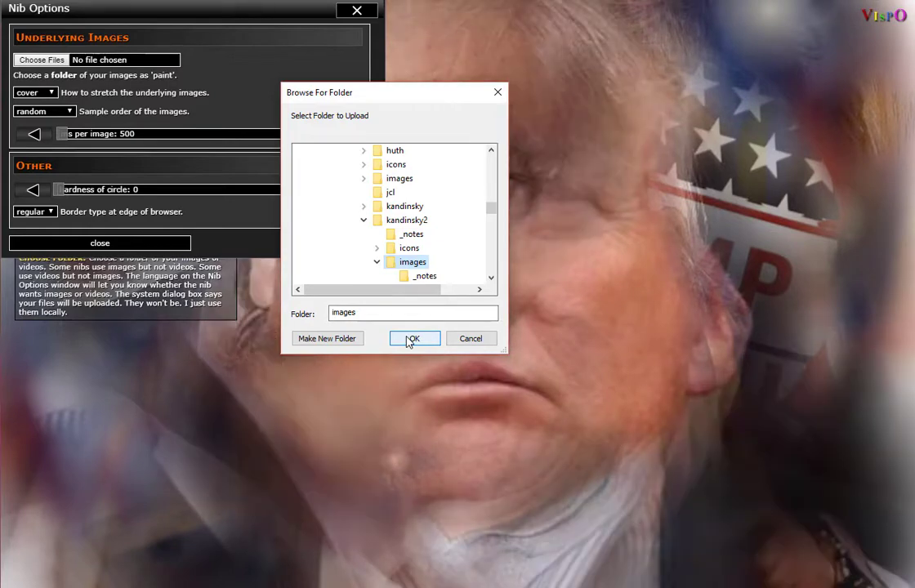
{"action": "left_click", "coordinate": [410, 338]}
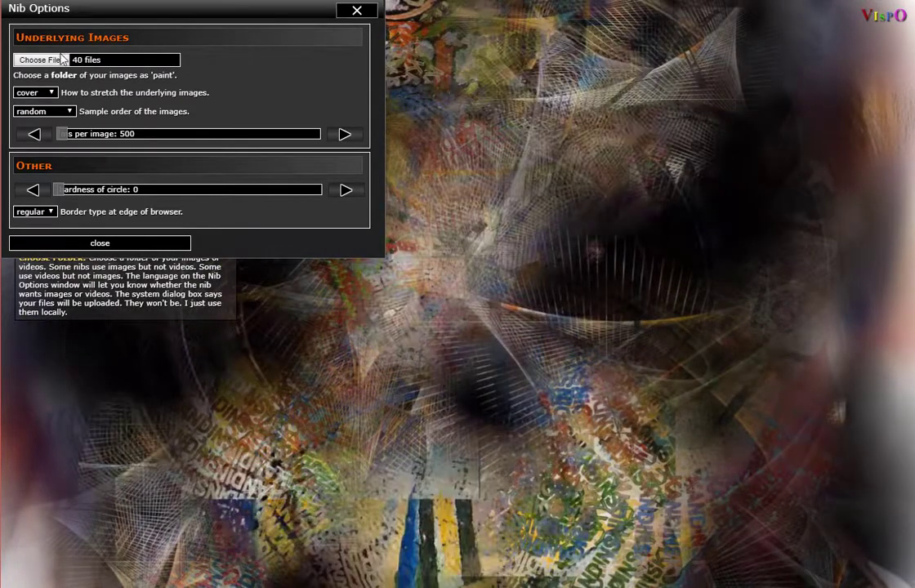
Set the stretch method of the underlying images to contain
{"action": "mouse_move", "coordinate": [82, 71]}
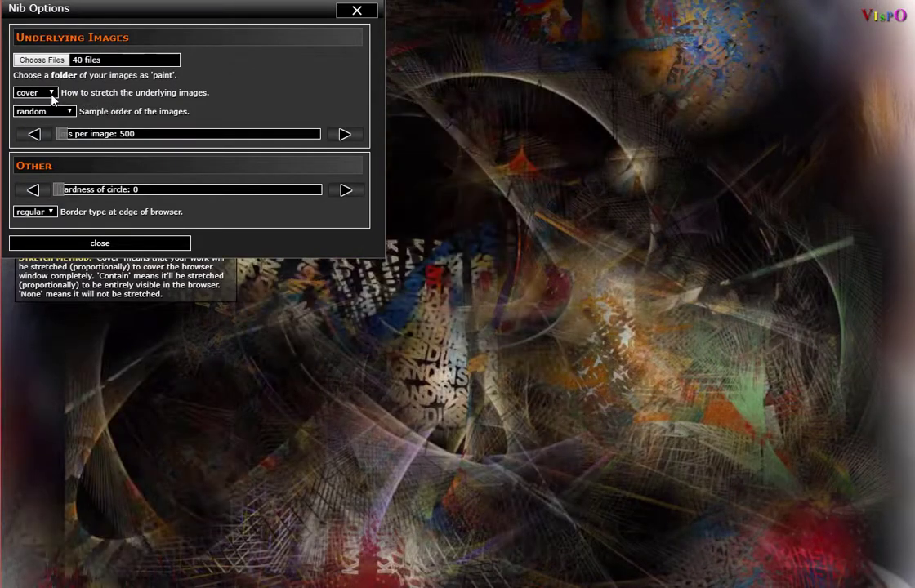
{"action": "left_click", "coordinate": [51, 95]}
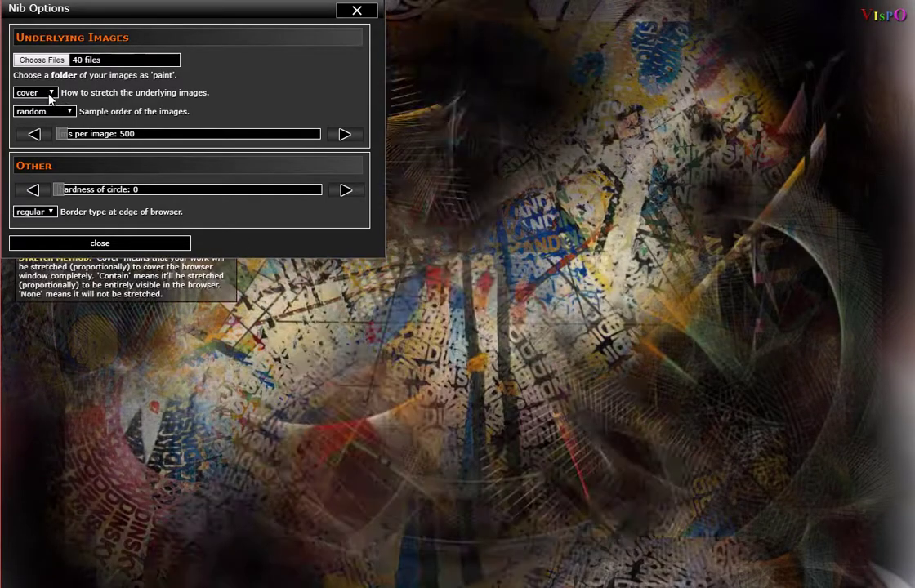
{"action": "left_click", "coordinate": [50, 95]}
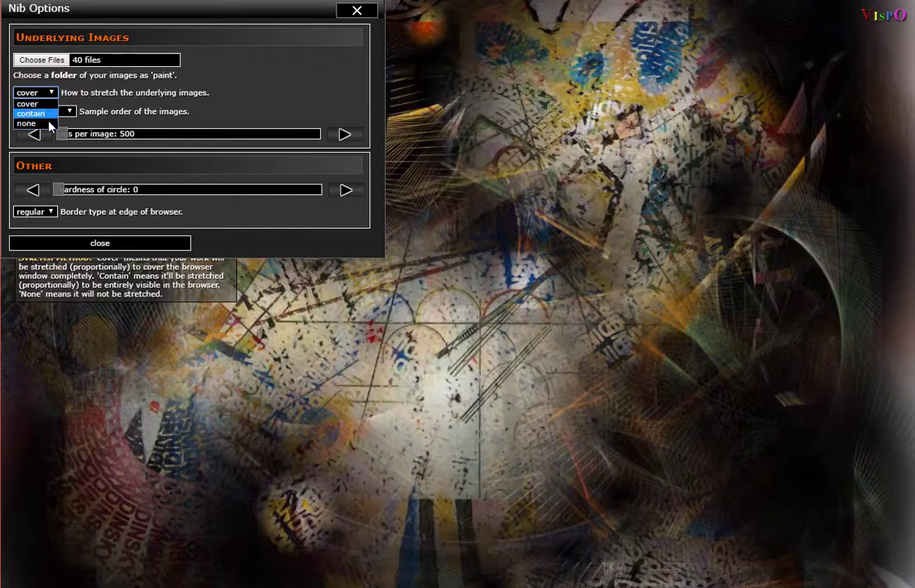
{"action": "left_click", "coordinate": [33, 114]}
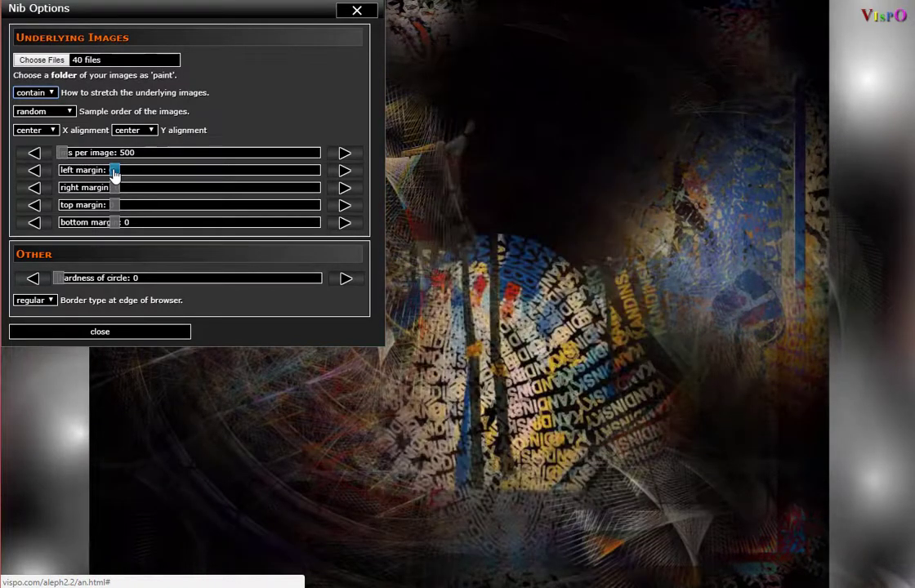
Set the left margin to -142 and the X alignment of the underlying images to left, keeping Y alignment at center
{"action": "left_click", "coordinate": [115, 173]}
{"action": "left_click_drag", "start_coordinate": [104, 178], "coordinate": [98, 175]}
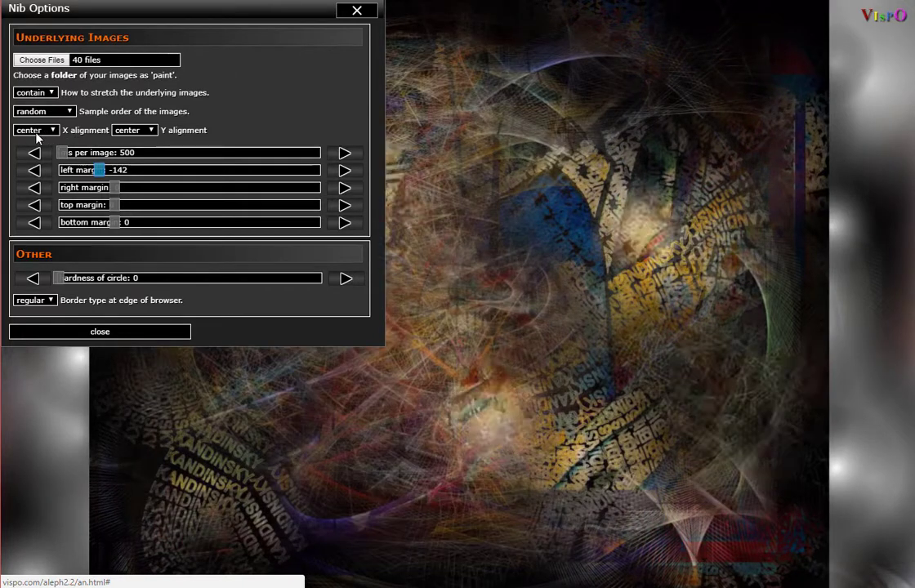
{"action": "left_click", "coordinate": [36, 134]}
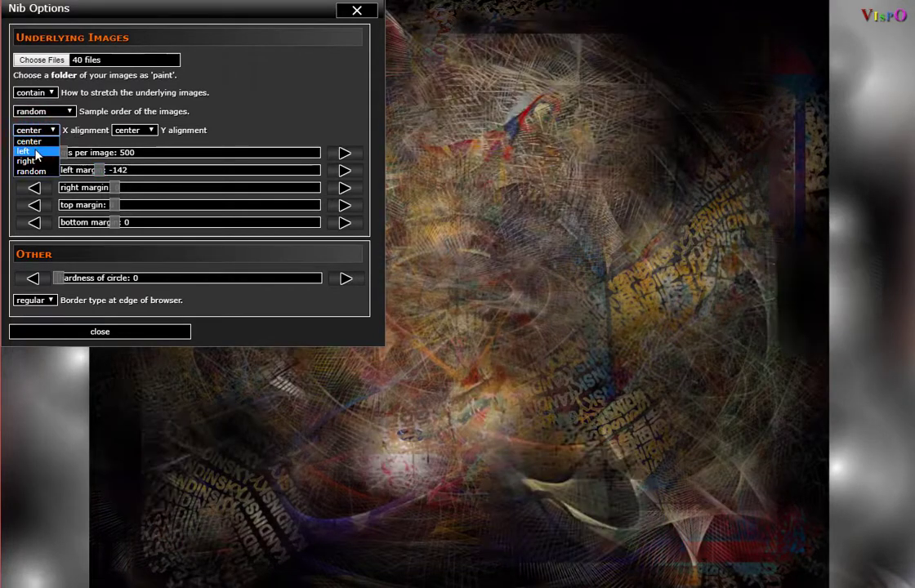
{"action": "left_click", "coordinate": [36, 152]}
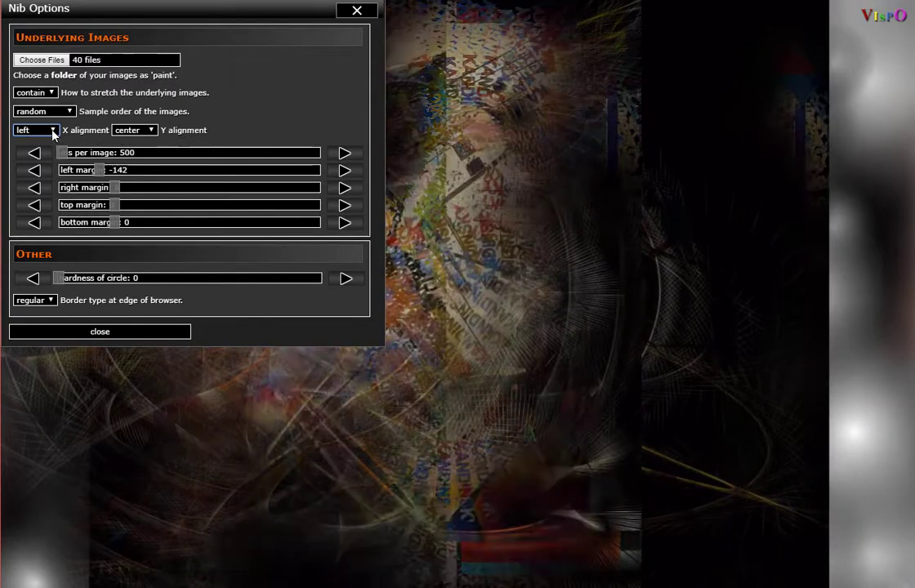
{"action": "left_click", "coordinate": [46, 135]}
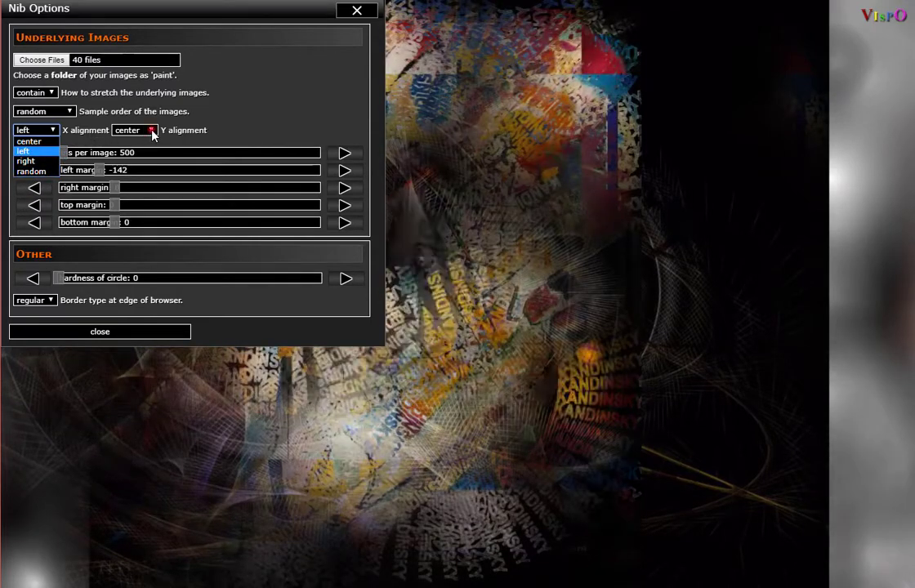
{"action": "left_click", "coordinate": [152, 132]}
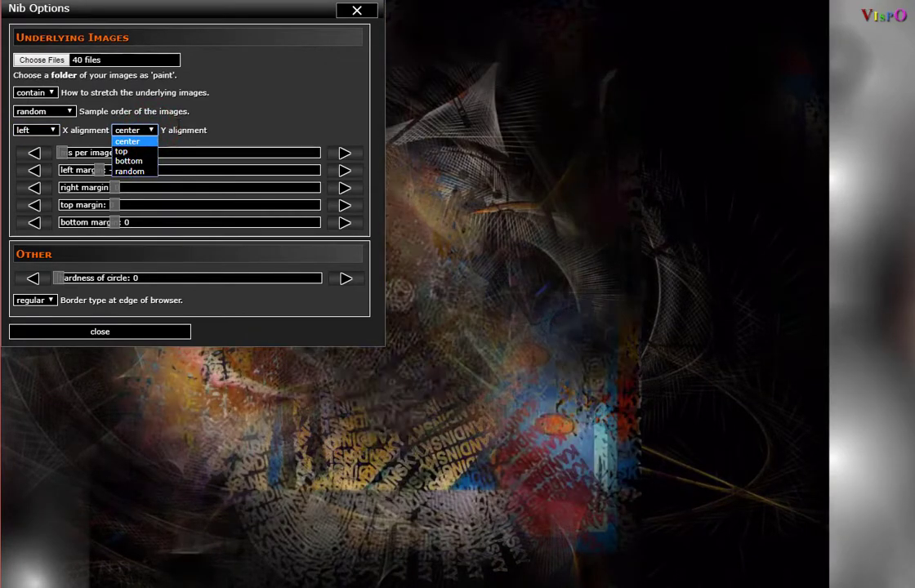
{"action": "left_click", "coordinate": [218, 132]}
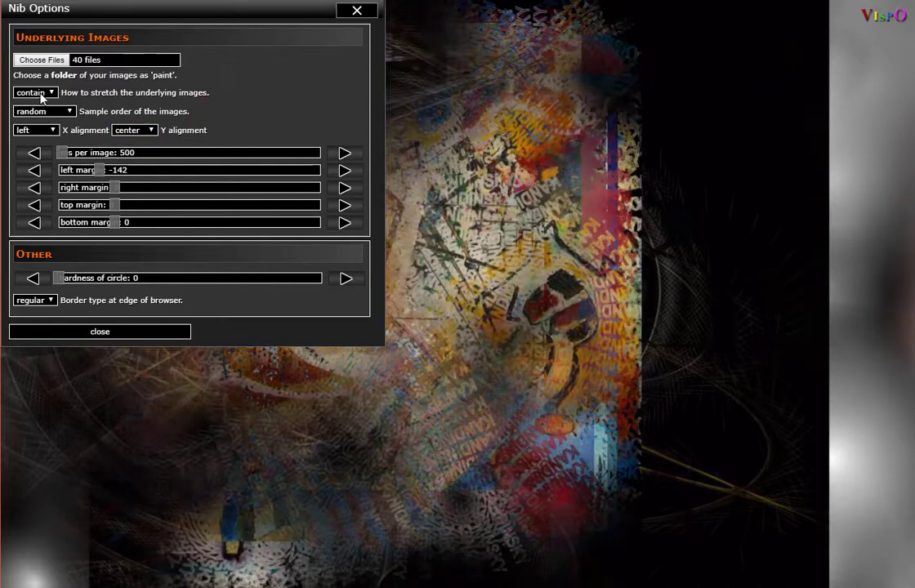
Set the stretch method of the underlying images to none and view the sample order options, leaving random selected
{"action": "left_click", "coordinate": [49, 95]}
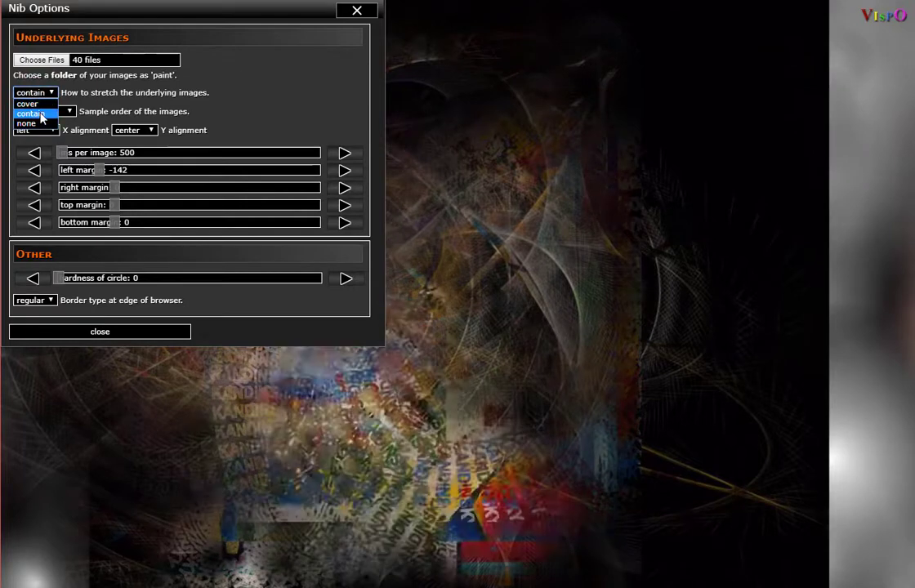
{"action": "left_click", "coordinate": [36, 124]}
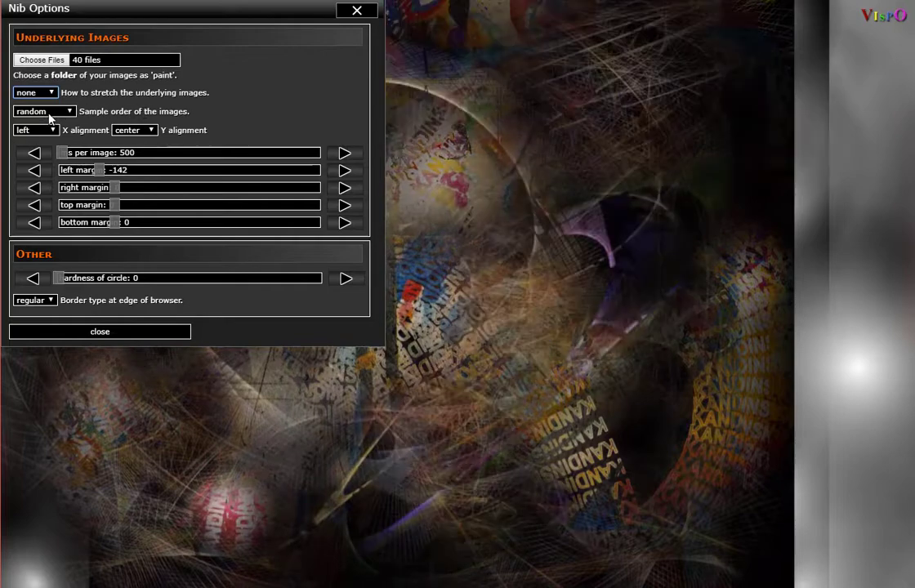
{"action": "left_click", "coordinate": [67, 112]}
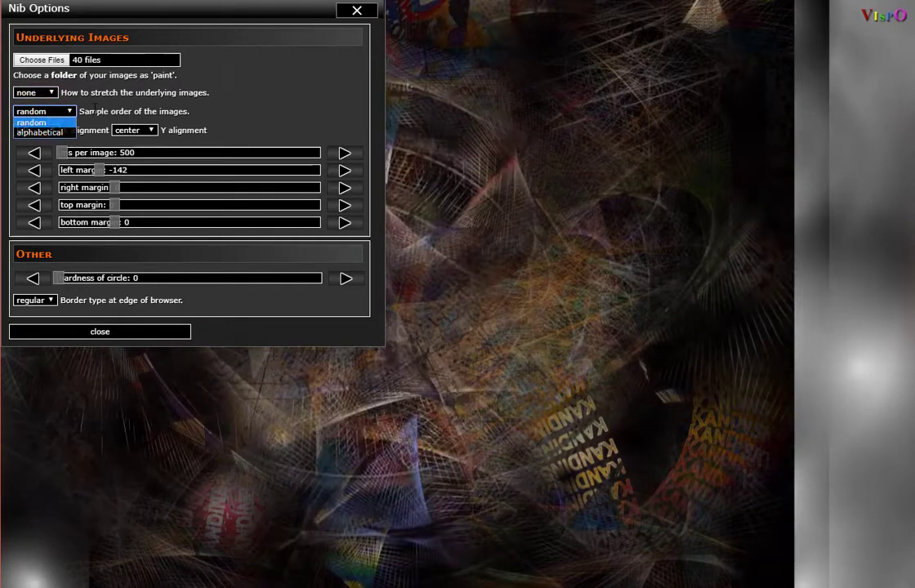
{"action": "left_click", "coordinate": [94, 107]}
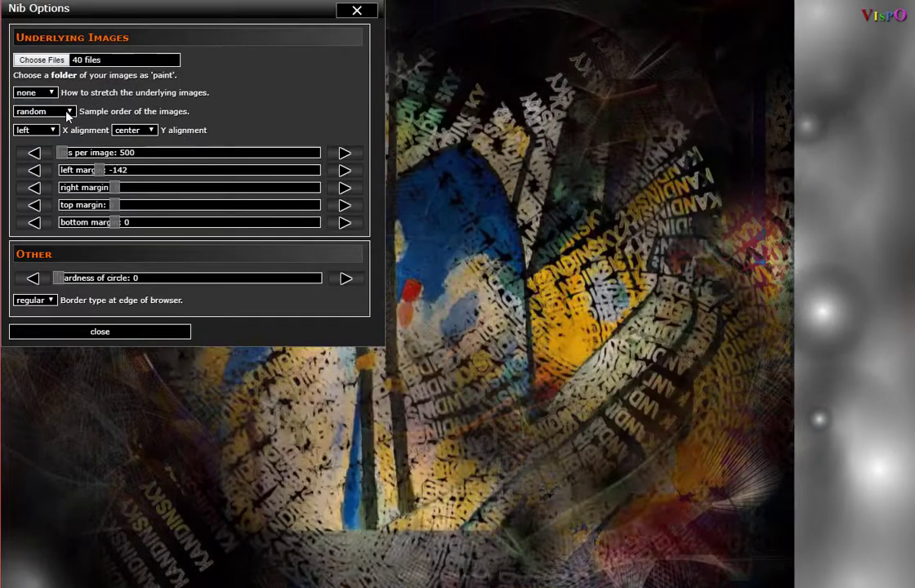
Return the stretch method of the underlying images to cover
{"action": "left_click", "coordinate": [47, 95]}
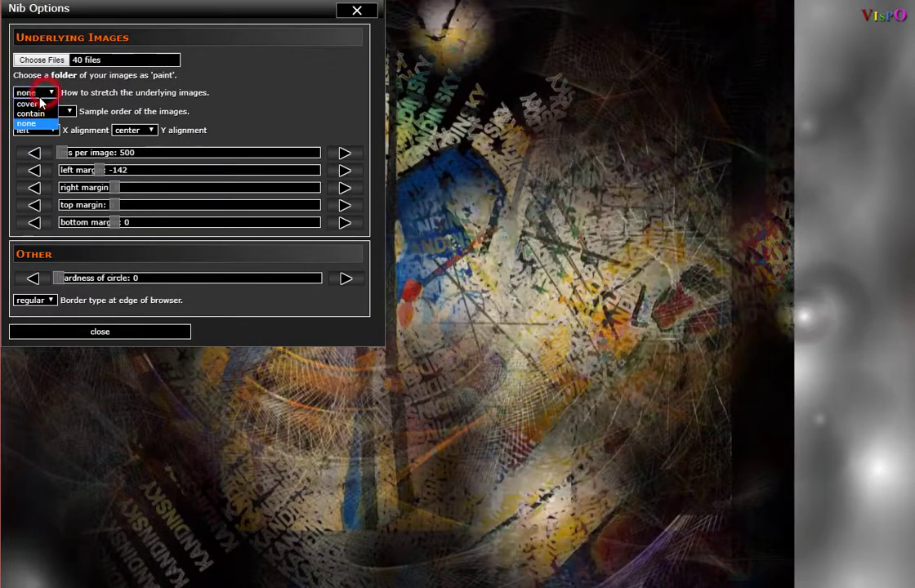
{"action": "left_click", "coordinate": [36, 107]}
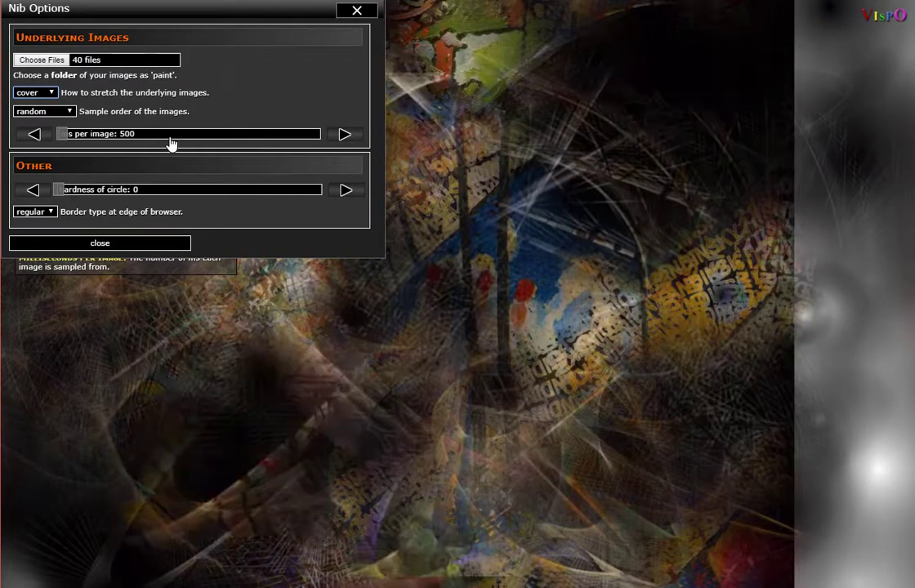
{"action": "mouse_move", "coordinate": [45, 96]}
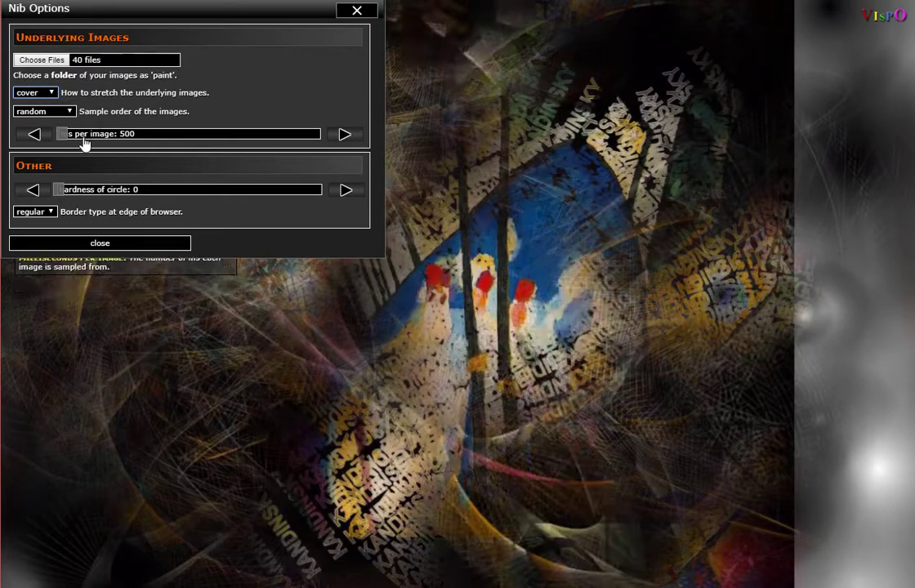
Raise the milliseconds per image to 22900, then reduce the value to 49
{"action": "mouse_move", "coordinate": [67, 140]}
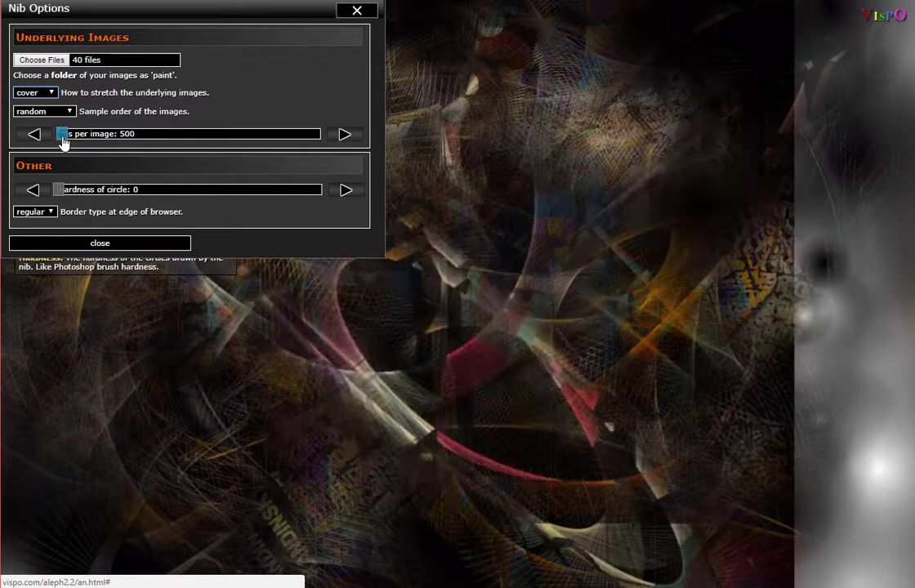
{"action": "left_click_drag", "start_coordinate": [69, 143], "coordinate": [161, 145]}
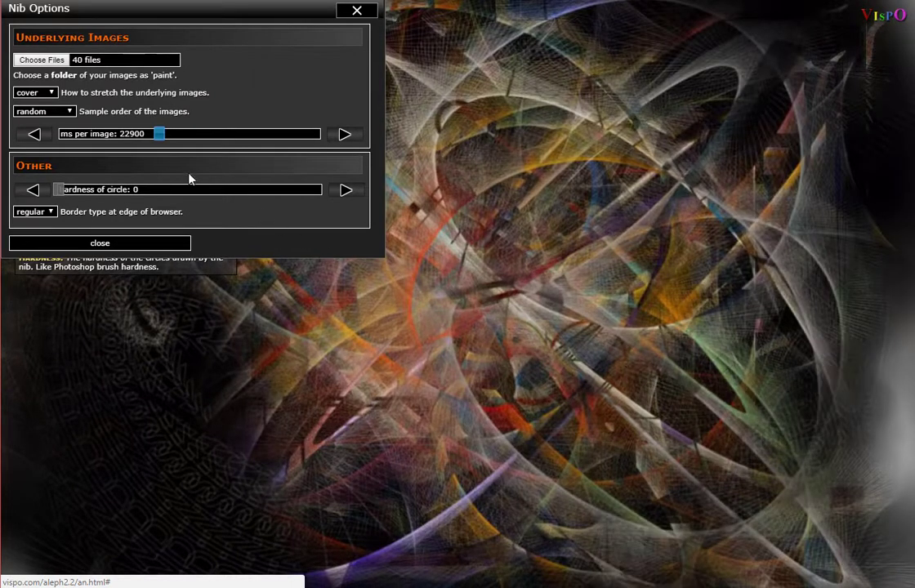
{"action": "left_click_drag", "start_coordinate": [157, 135], "coordinate": [54, 138]}
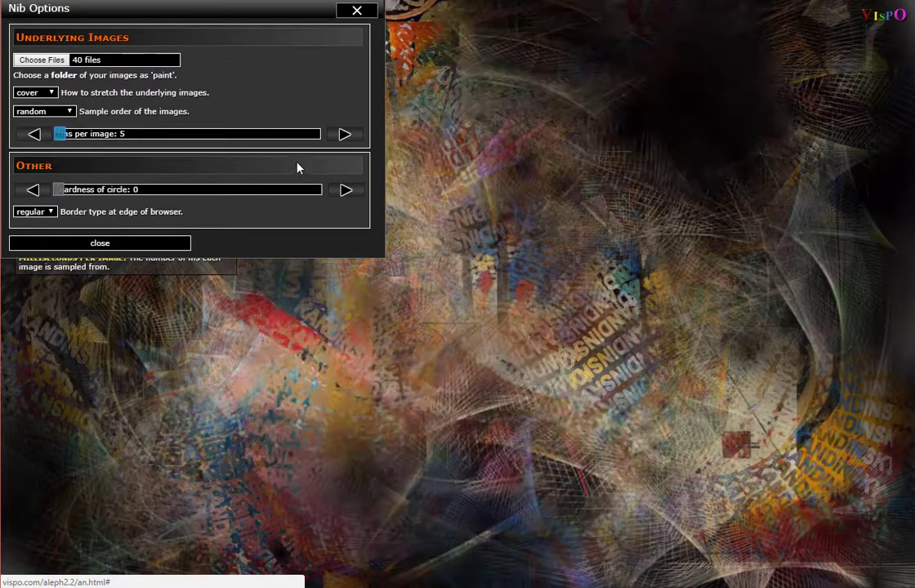
{"action": "left_click", "coordinate": [343, 137]}
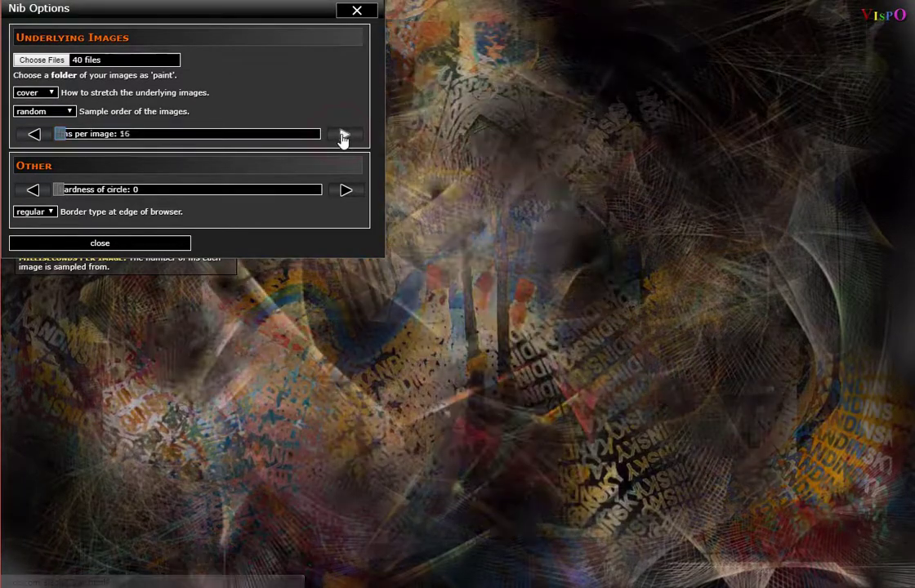
{"action": "left_click", "coordinate": [344, 137]}
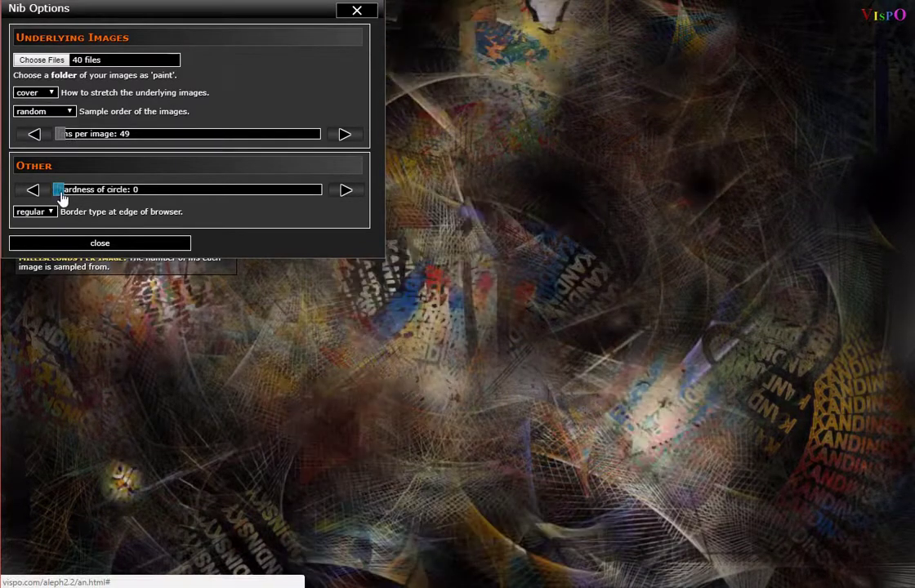
Try circle hardness values of 43 and 100, then return the hardness to 0
{"action": "left_click_drag", "start_coordinate": [61, 198], "coordinate": [166, 200]}
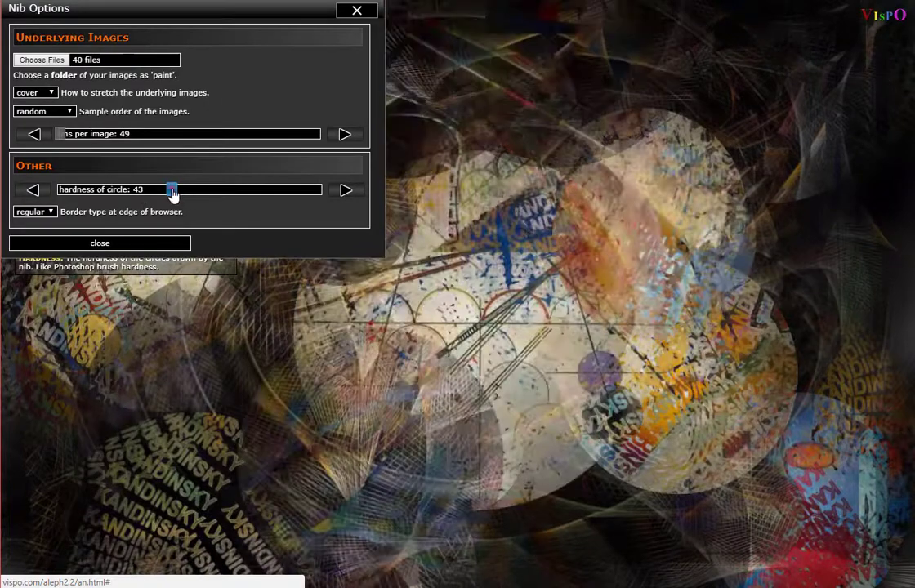
{"action": "left_click_drag", "start_coordinate": [172, 193], "coordinate": [331, 206]}
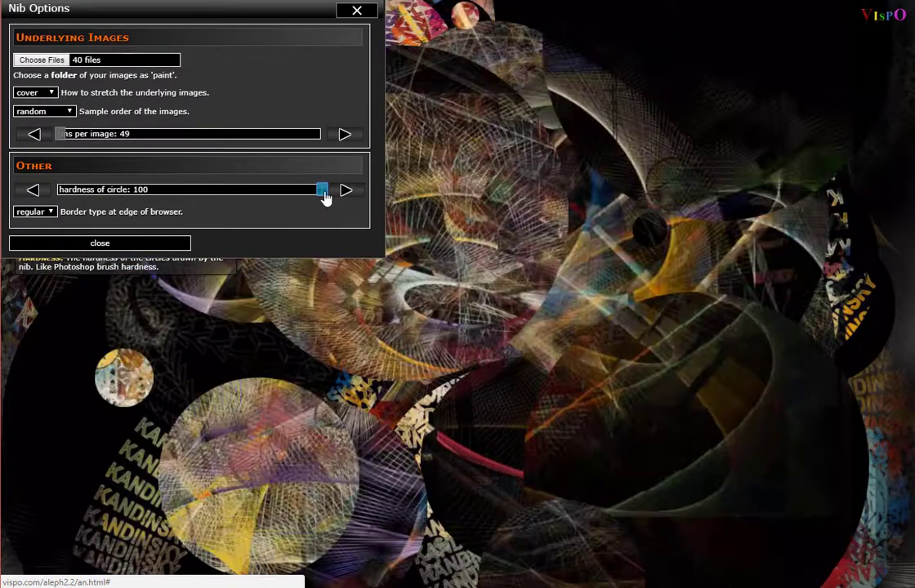
{"action": "left_click_drag", "start_coordinate": [324, 195], "coordinate": [36, 192]}
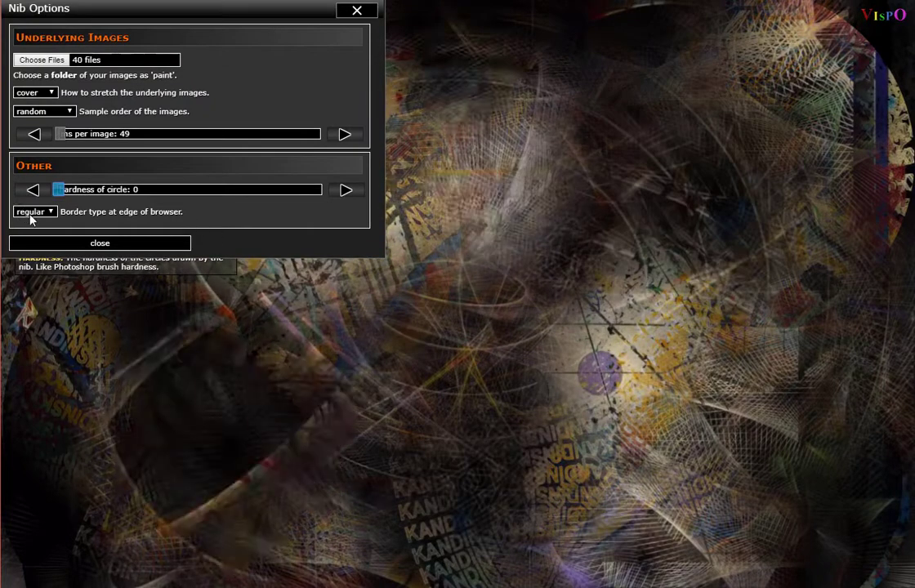
Set the border type at the browser edge to dream, then move the Nib Options window off the main controls and erase the canvas
{"action": "left_click", "coordinate": [46, 234]}
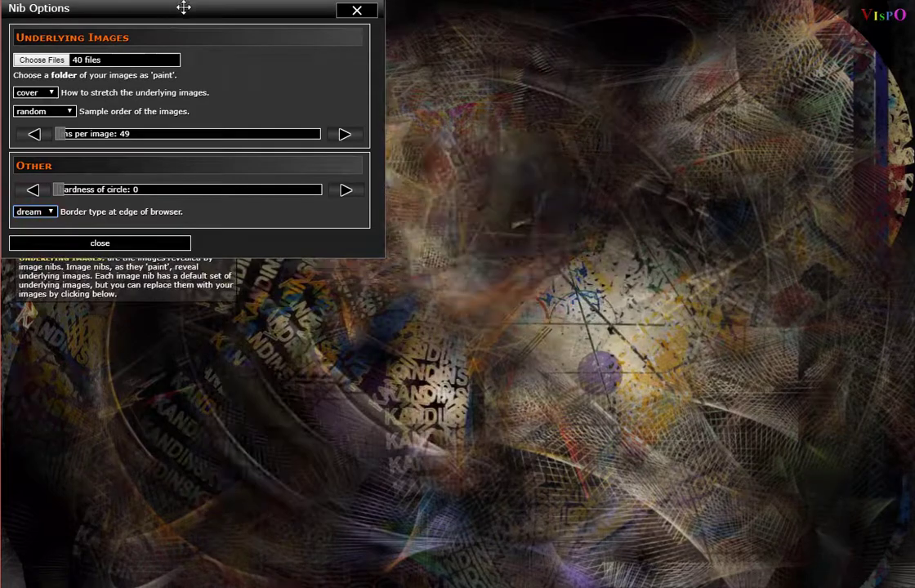
{"action": "left_click_drag", "start_coordinate": [180, 6], "coordinate": [443, 199]}
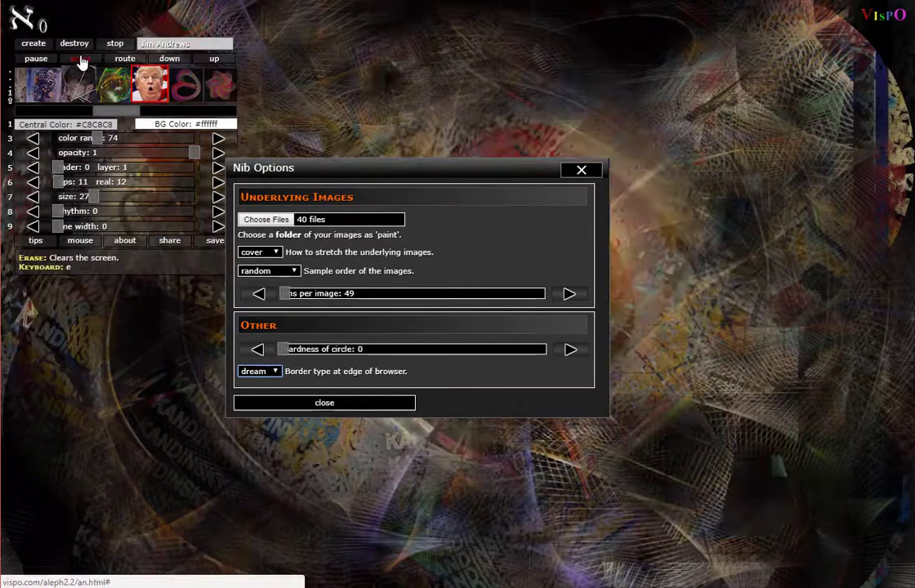
{"action": "left_click", "coordinate": [80, 62]}
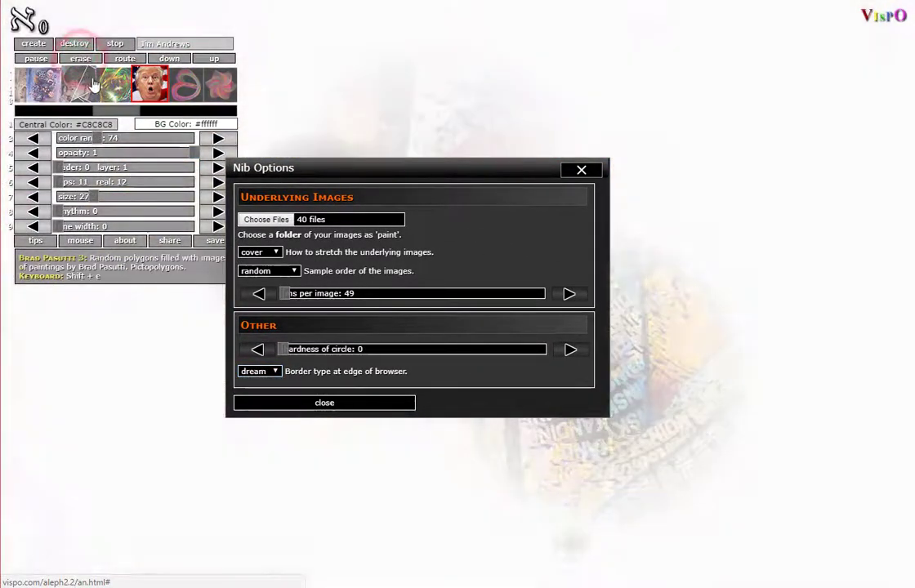